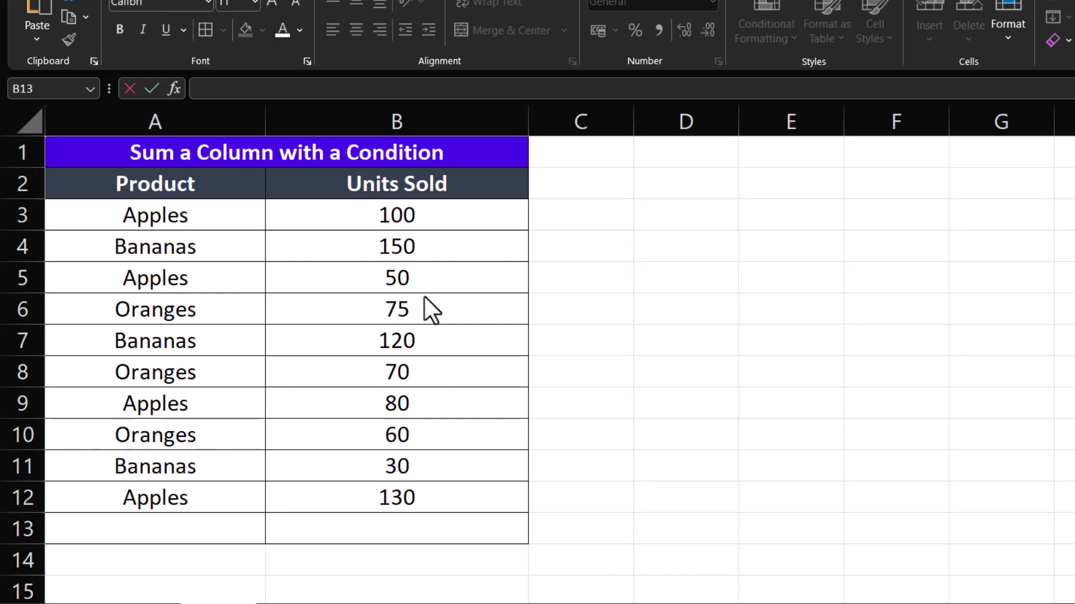
Step: Begin a =SUMIF( formula in cell B13 below the Units Sold column
left_click(442, 519)
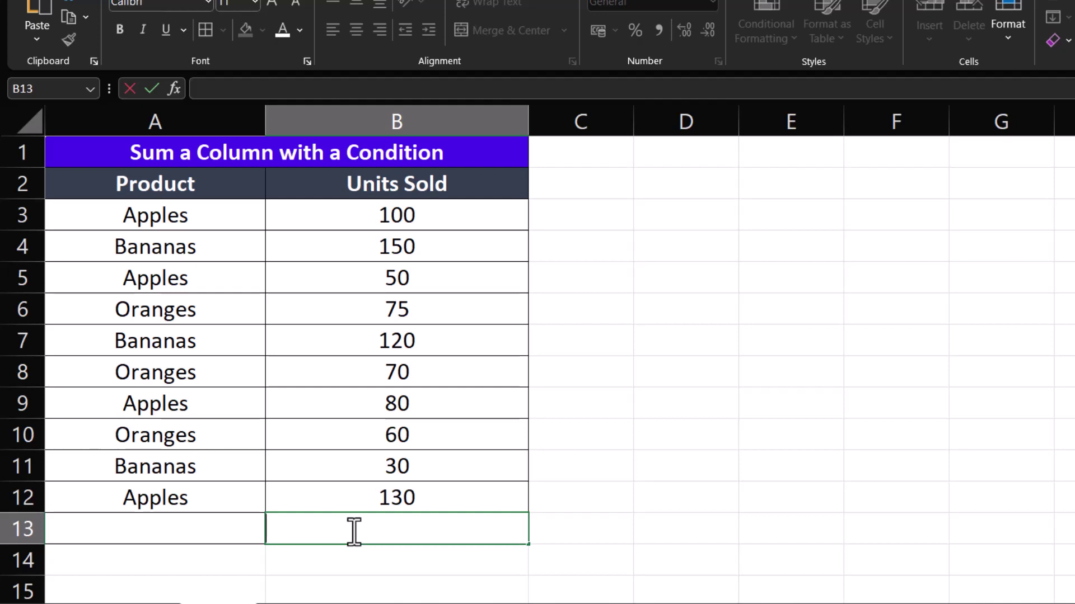
type("=")
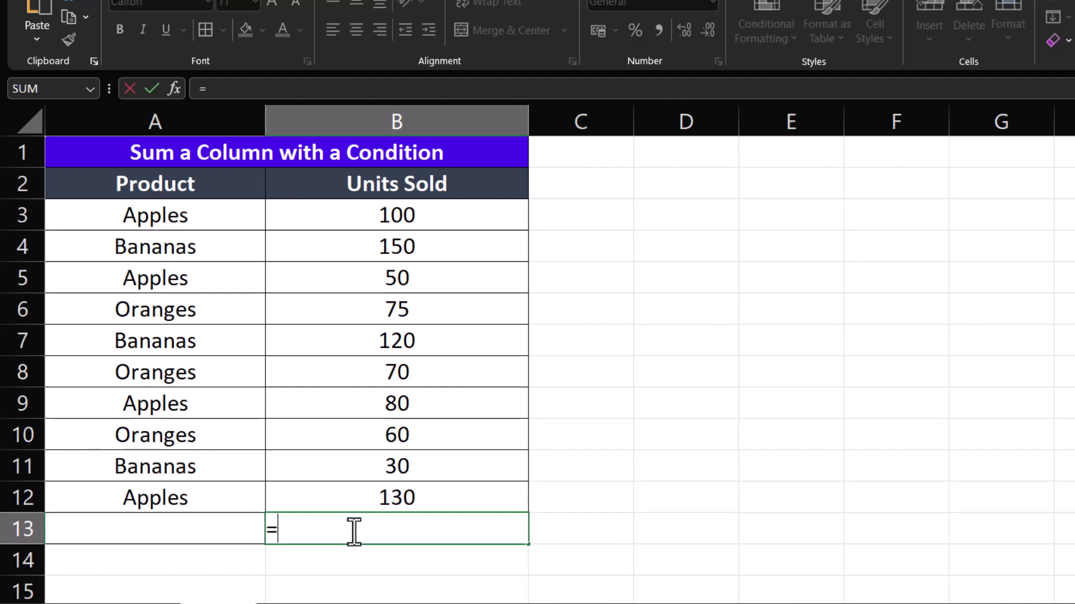
type("SUM")
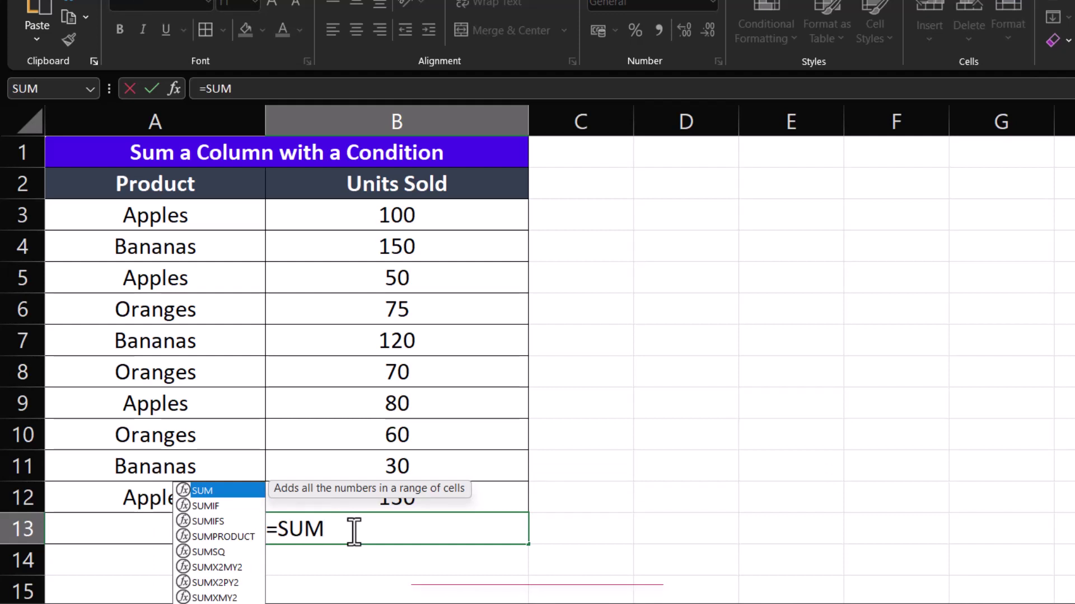
type("IF")
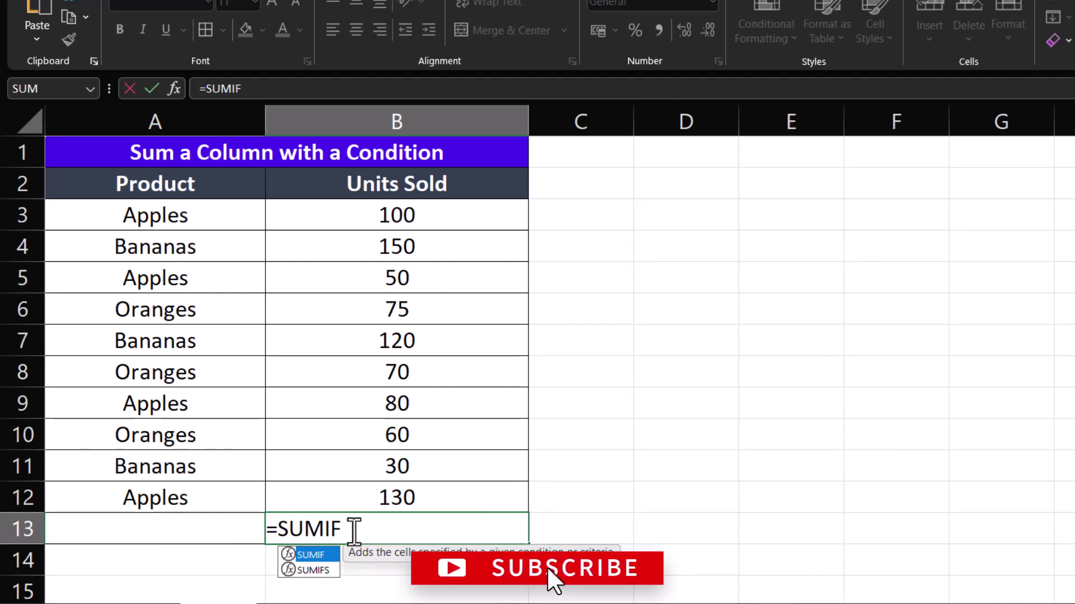
type("(")
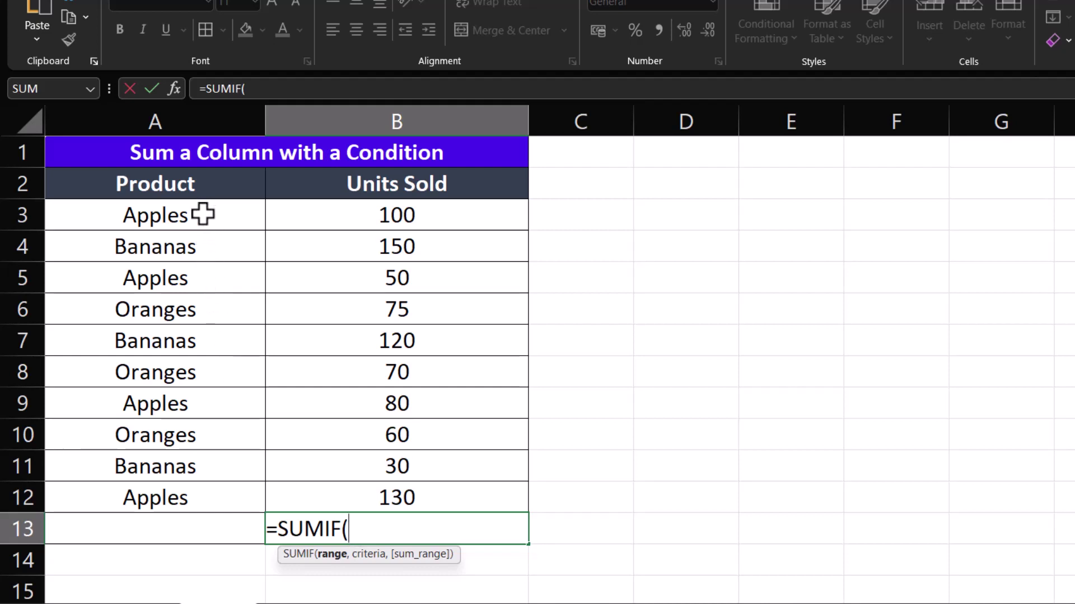
Step: Set the Product cells A3:A12 as the SUMIF range argument
left_click_drag(202, 215, 201, 305)
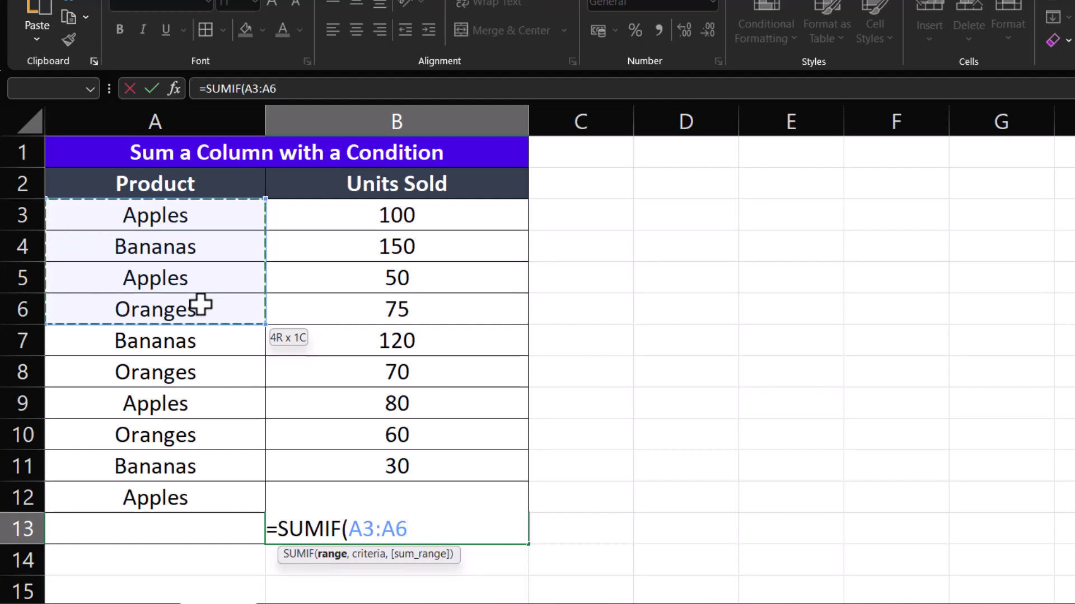
left_click_drag(201, 306, 186, 492)
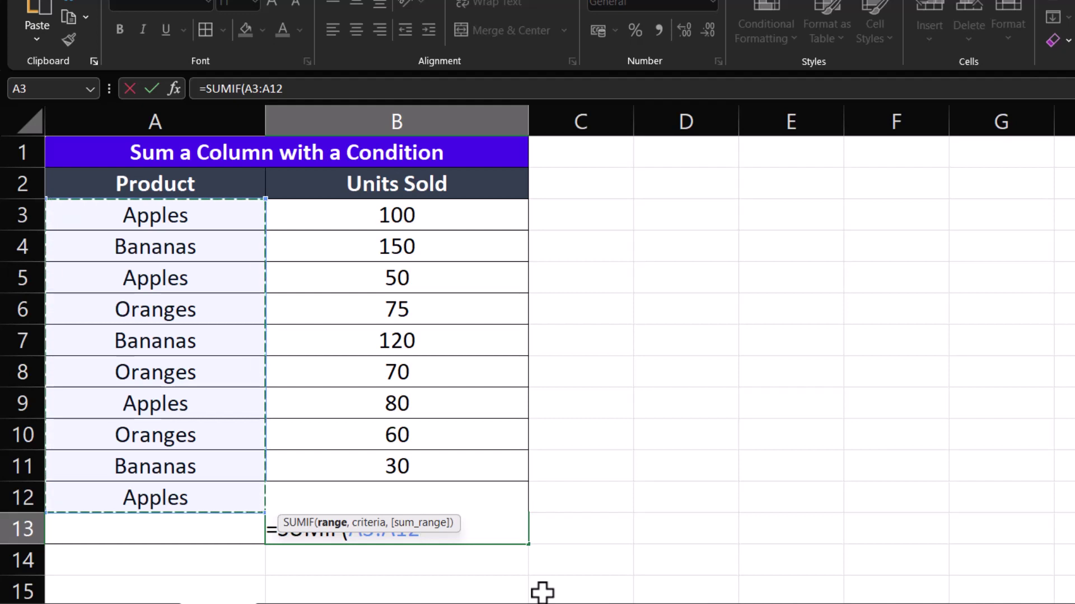
type(",")
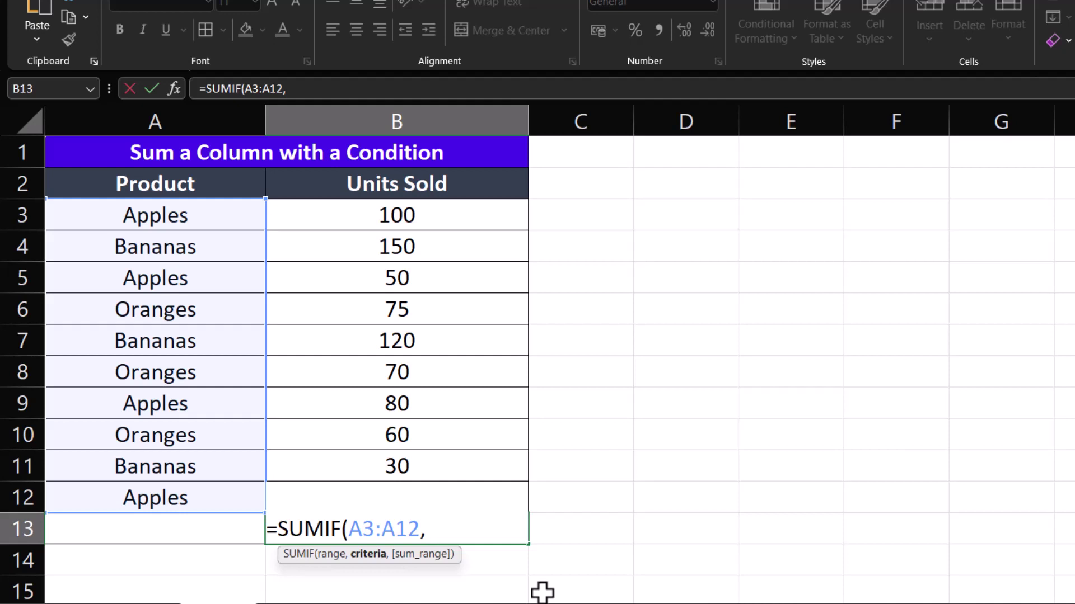
Step: Add "Apples" as the SUMIF criterion
type("\"")
type("A")
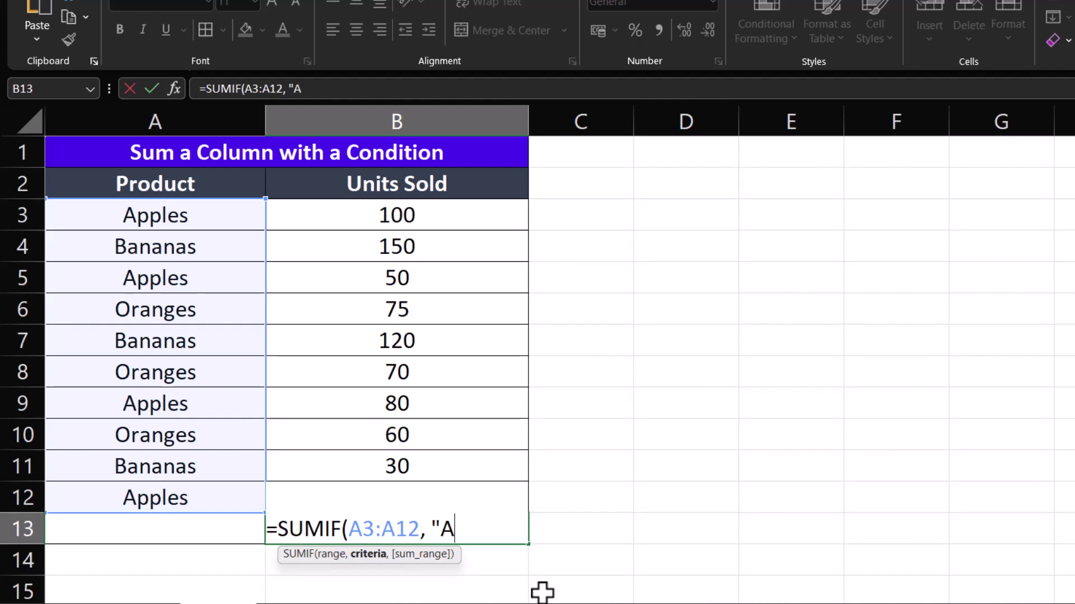
type("pples")
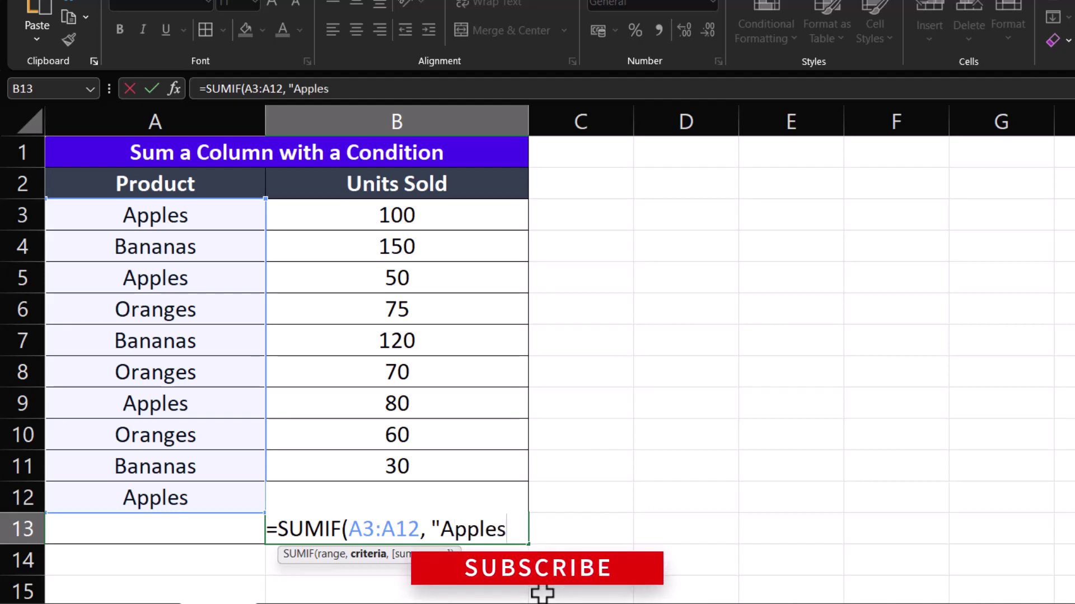
type("\"")
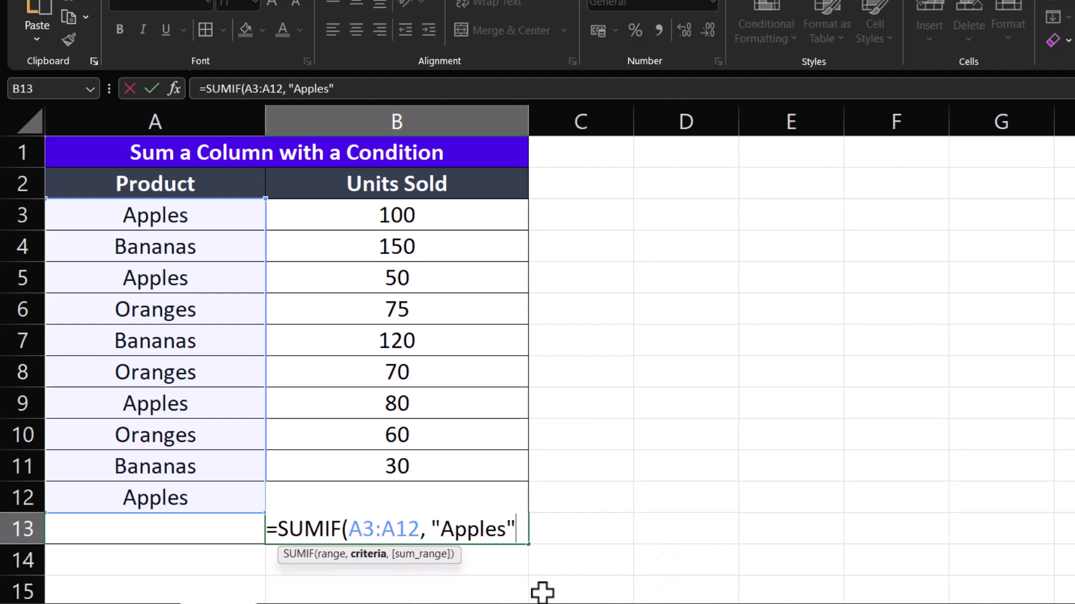
type(",")
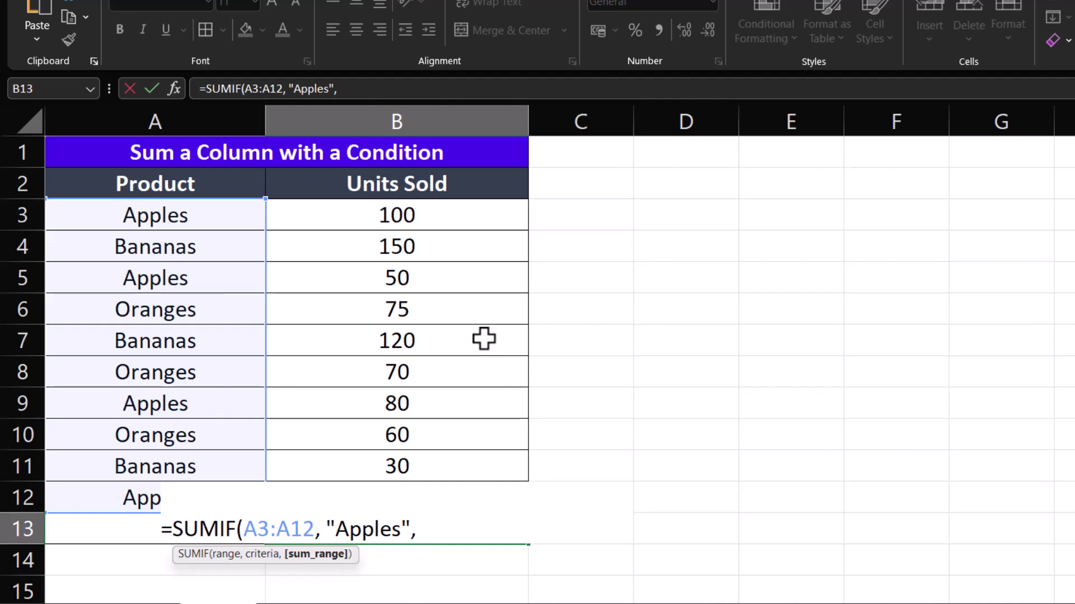
Step: Complete the formula with sum range B3:B12 so B13 returns 360
left_click(437, 213)
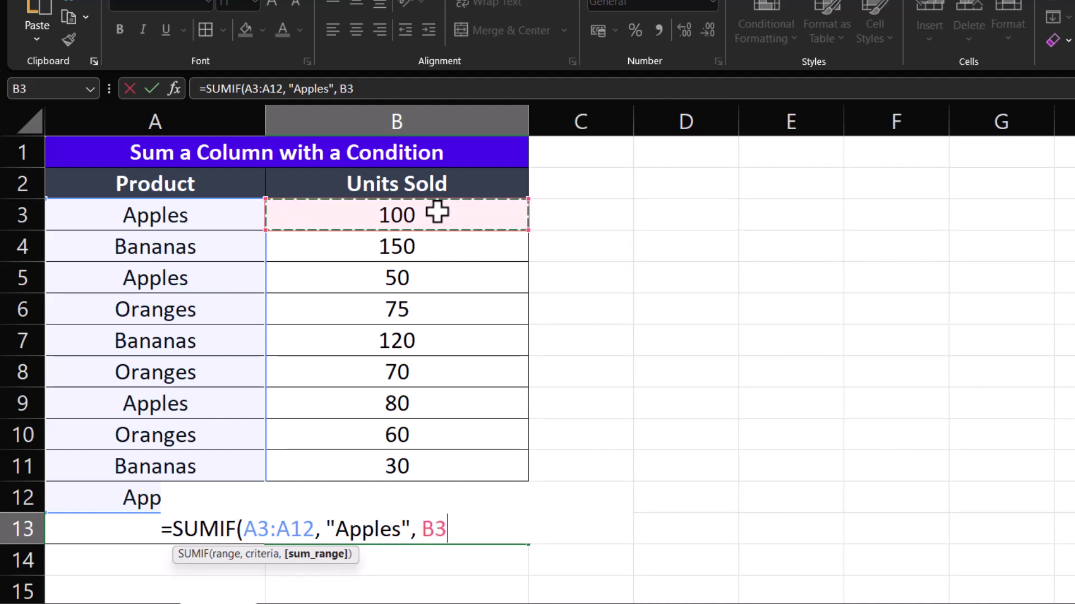
left_click_drag(437, 212, 430, 496)
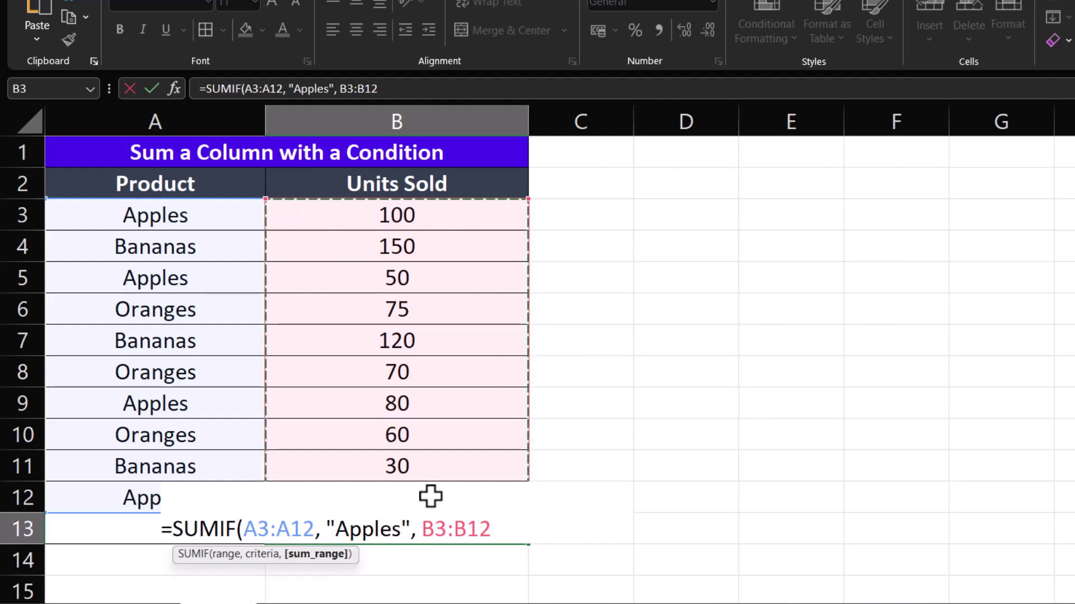
type(")")
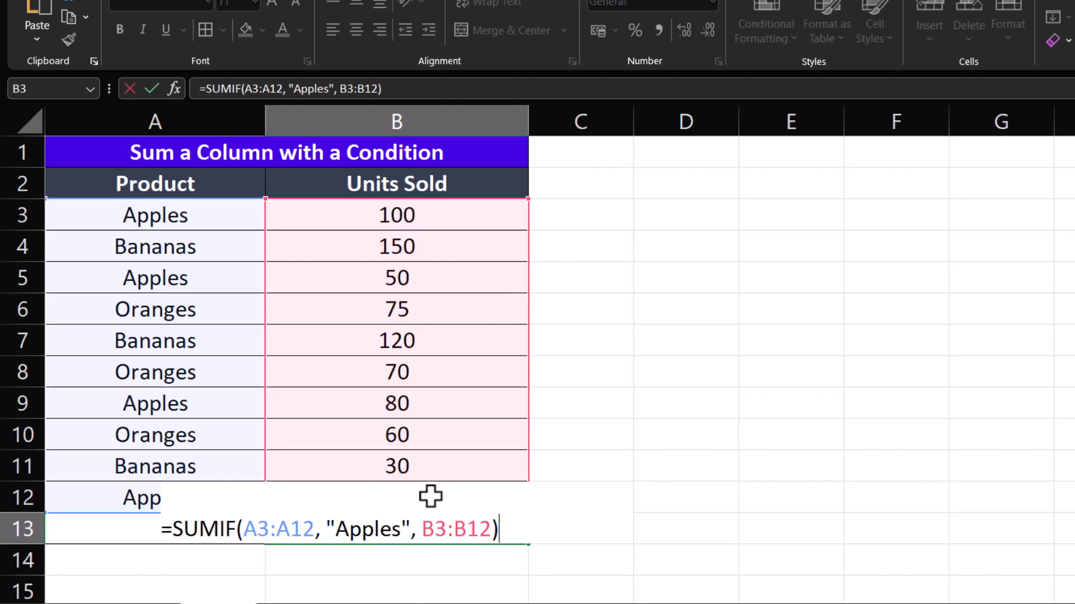
key("Return")
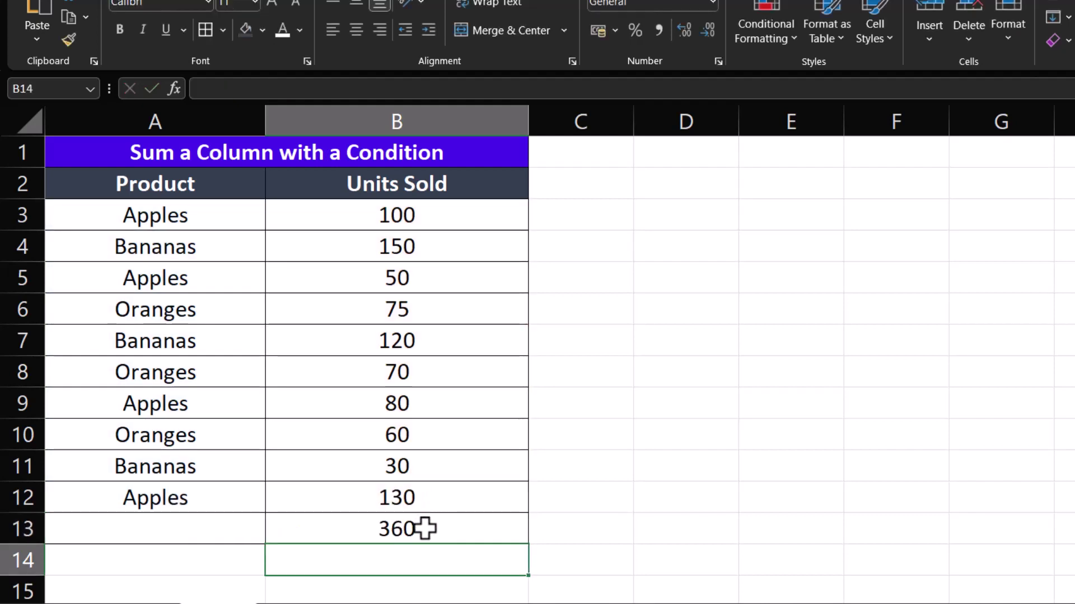
Step: Bold the 360 total in B13 and reopen its formula for editing
left_click(419, 535)
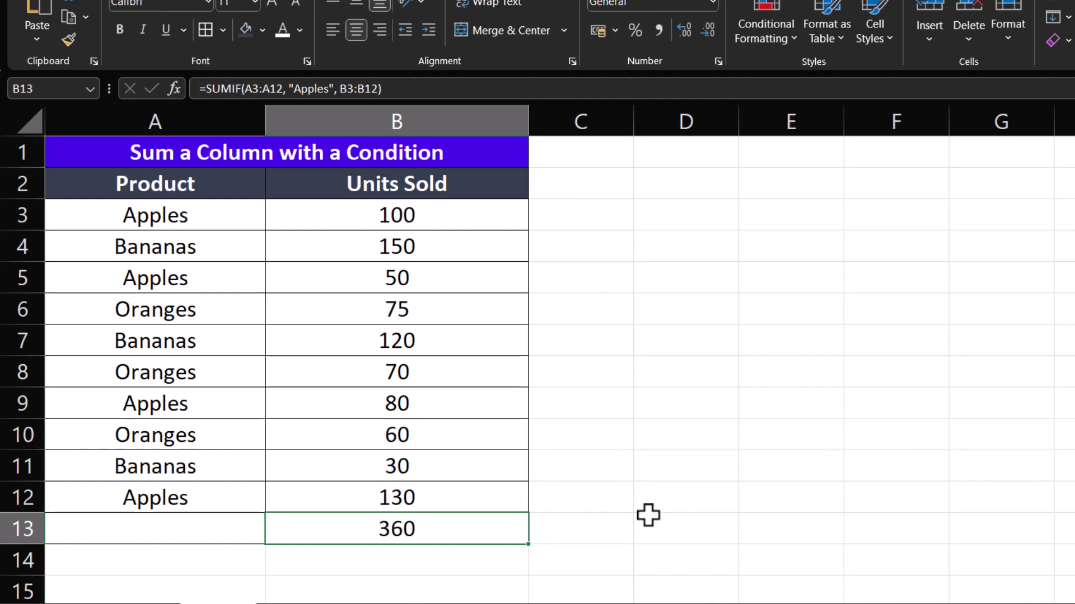
key("ctrl+b")
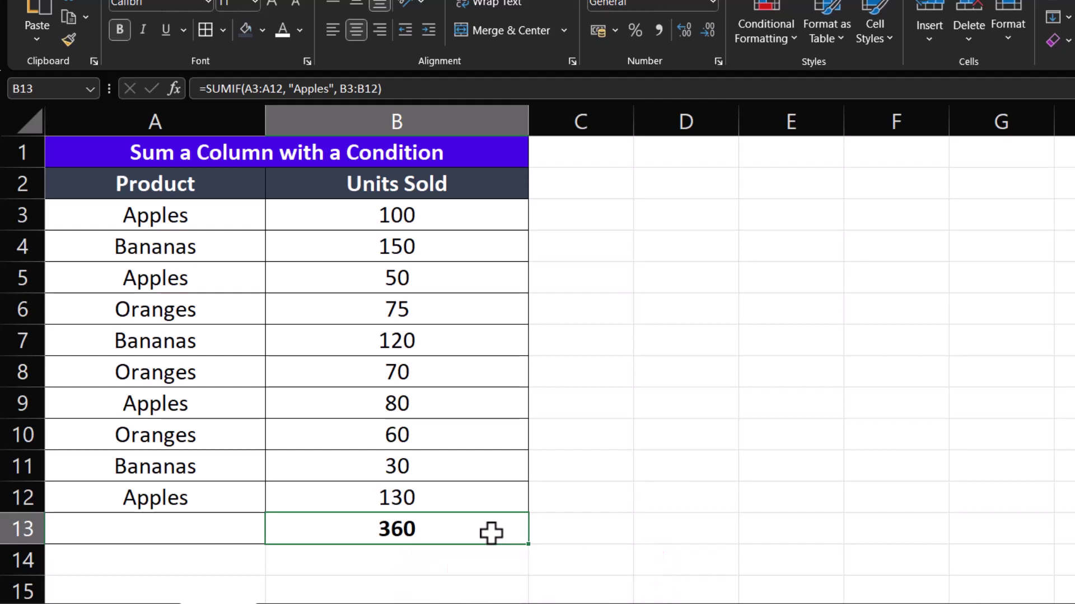
double_click(491, 533)
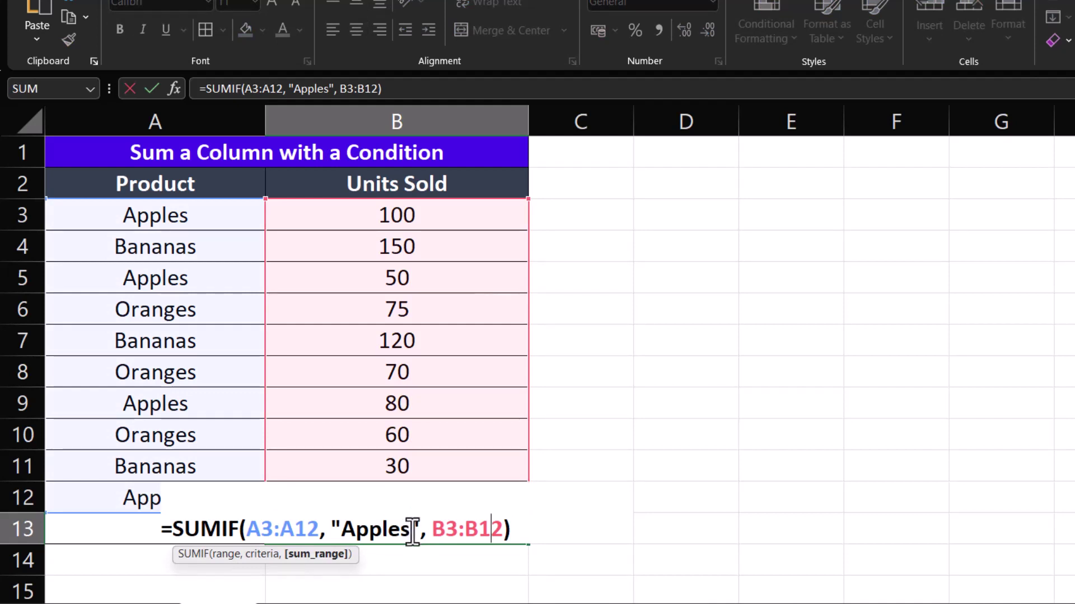
Step: Change the SUMIF criterion from Apples to Oranges, giving 205
left_click_drag(411, 530, 349, 532)
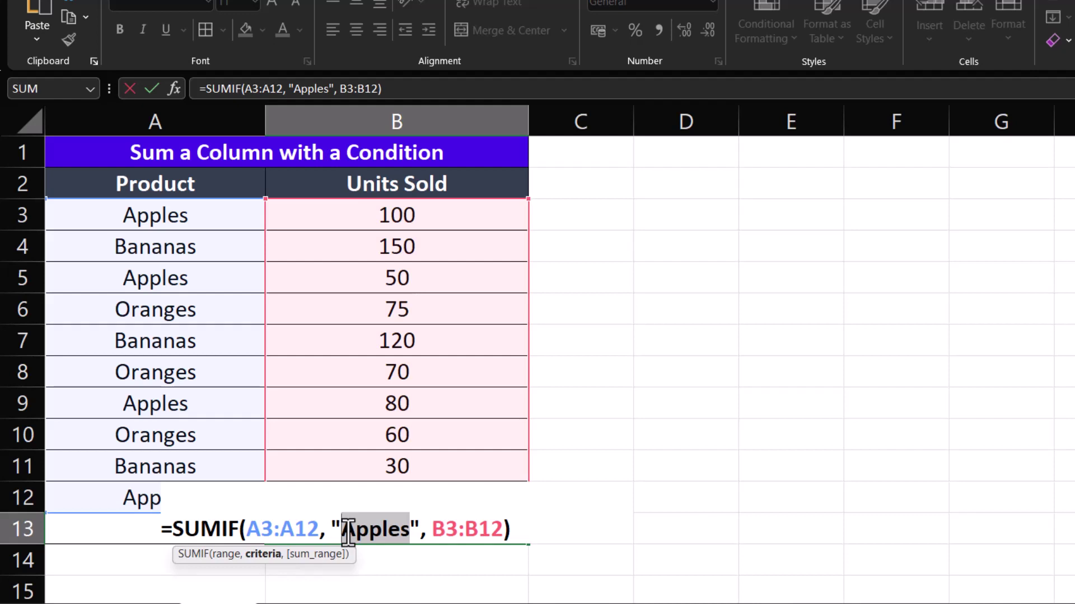
type("Ora")
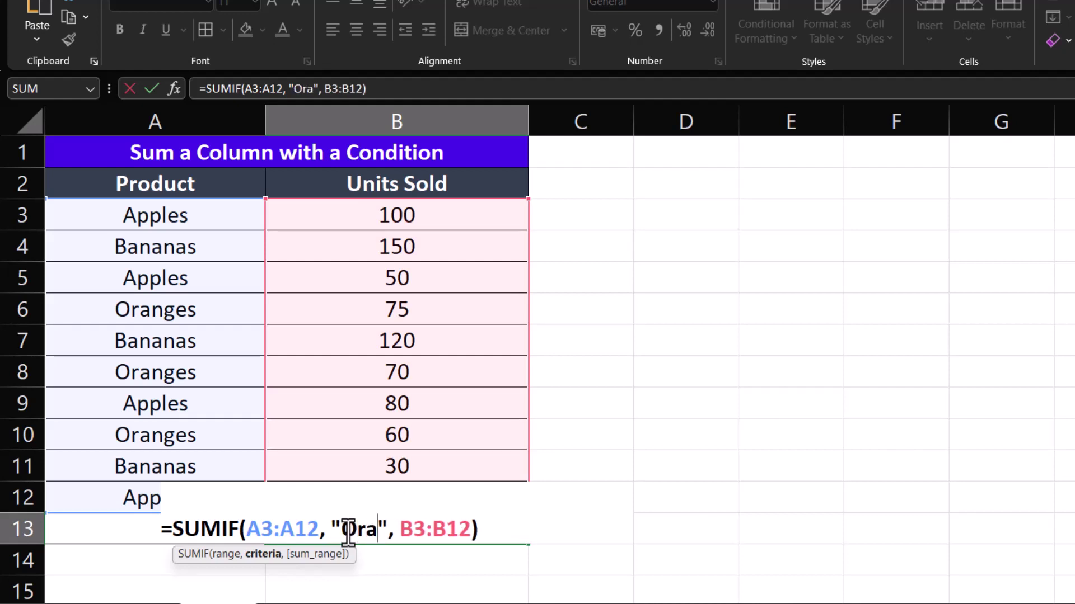
type("nges")
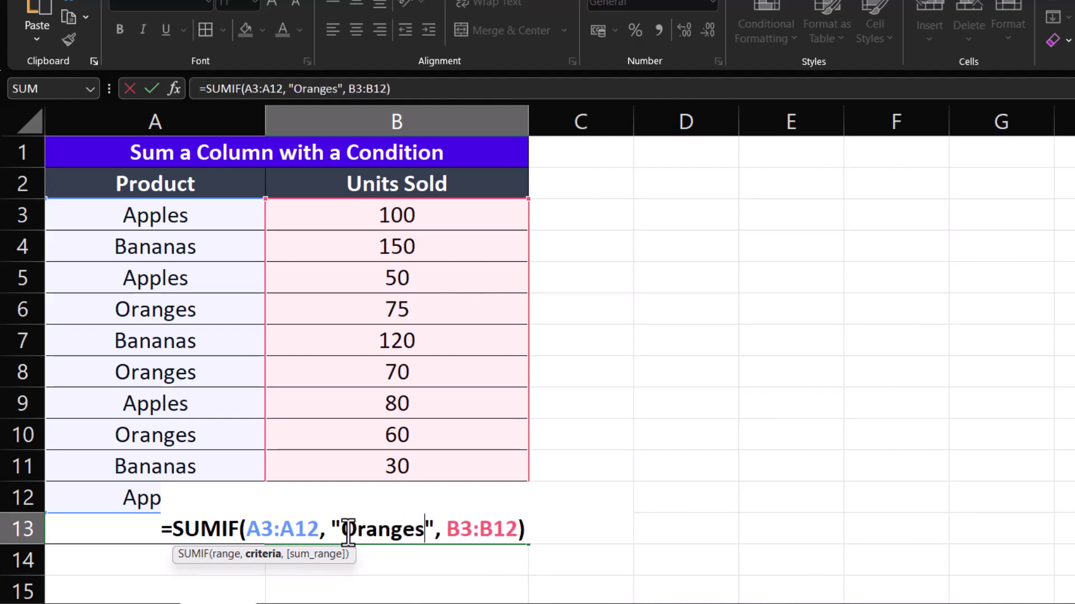
key("Return")
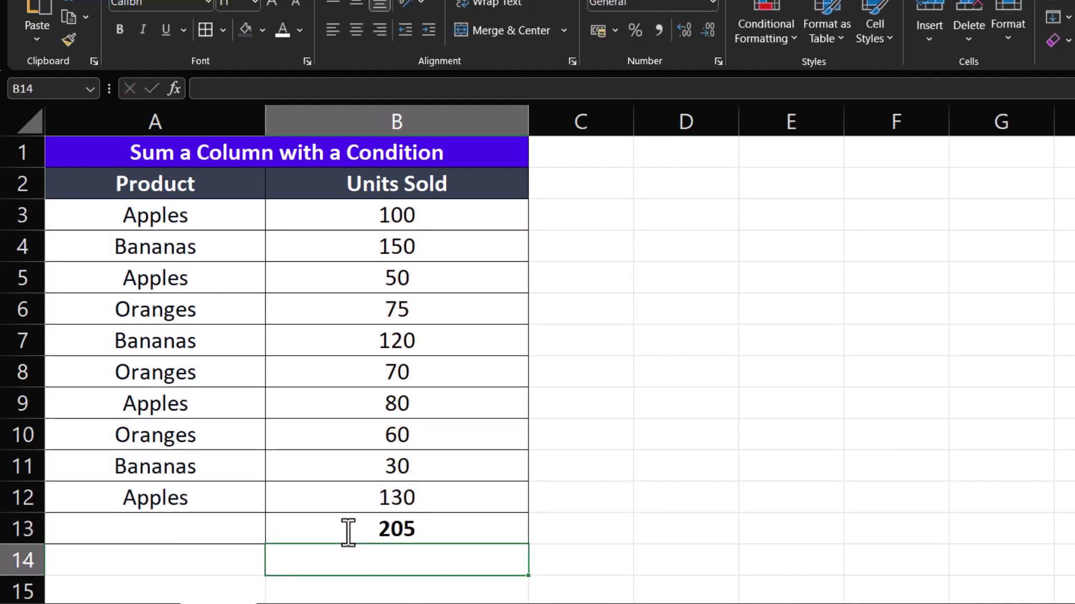